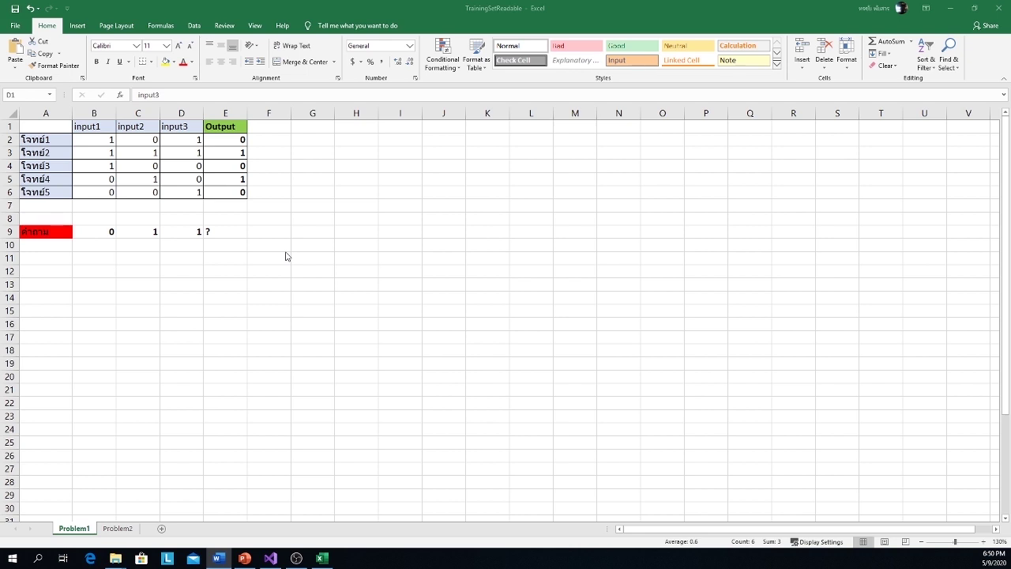
Examine the training outputs, the question row's inputs and unknown output, and the individual problem rows on the Problem1 sheet
{"action": "left_click", "coordinate": [244, 140]}
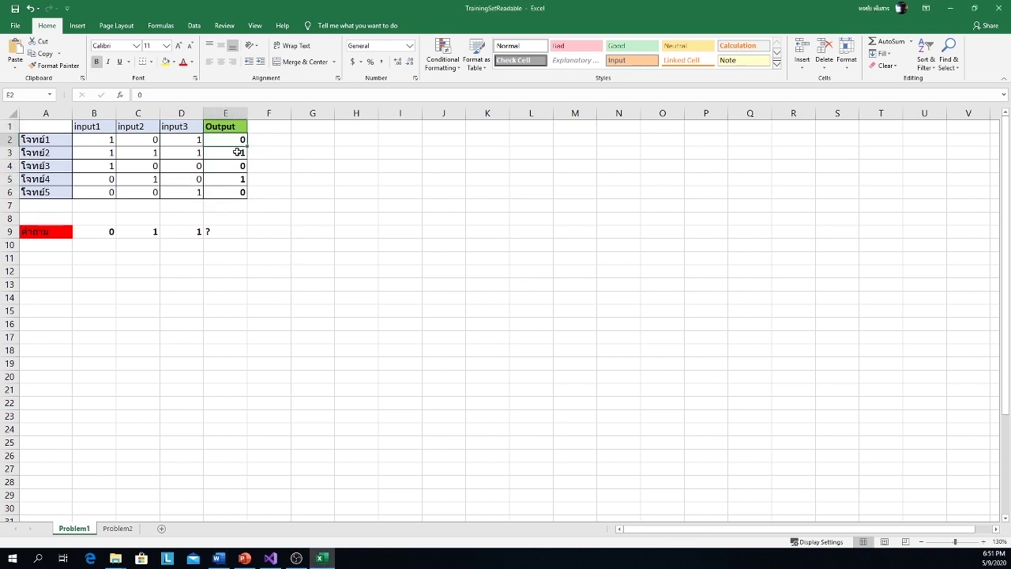
{"action": "left_click", "coordinate": [238, 151]}
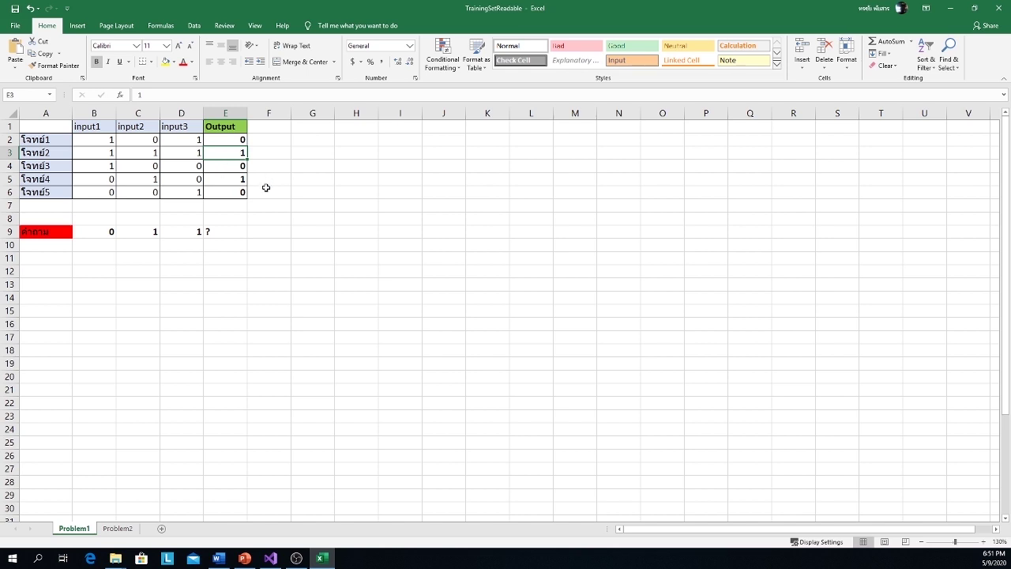
{"action": "left_click", "coordinate": [108, 231]}
{"action": "left_click", "coordinate": [135, 230]}
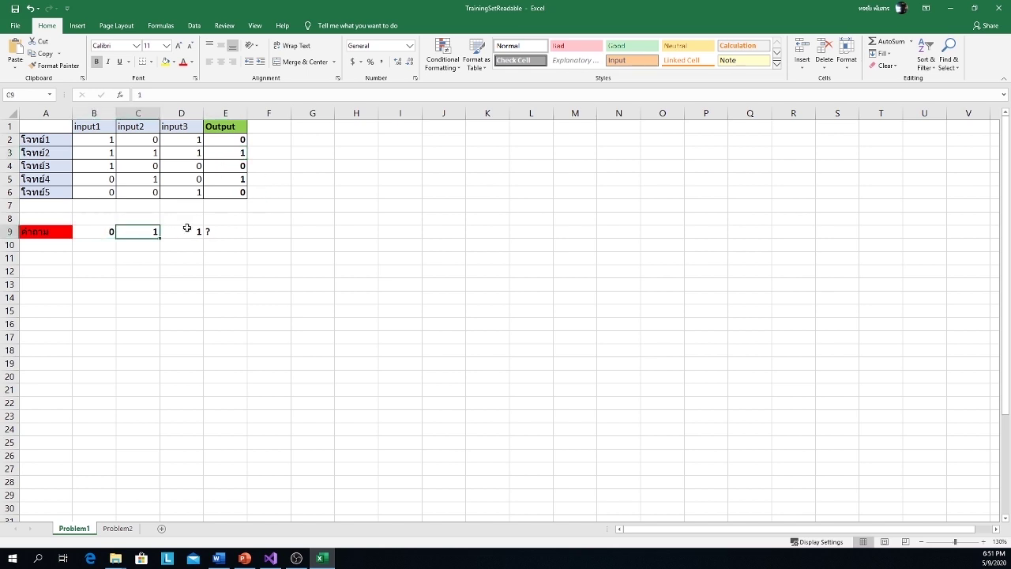
{"action": "left_click", "coordinate": [187, 227]}
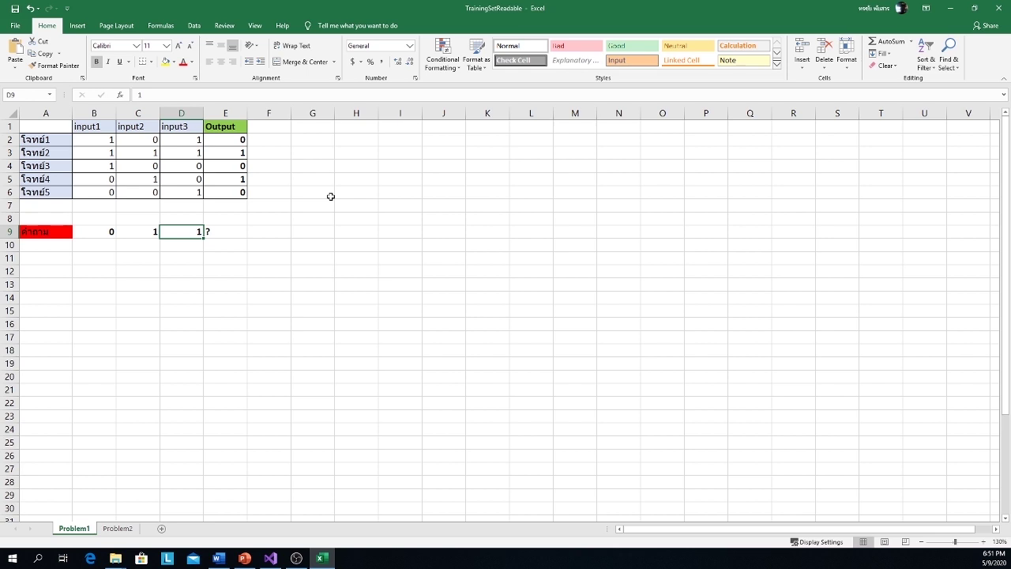
{"action": "left_click", "coordinate": [228, 229]}
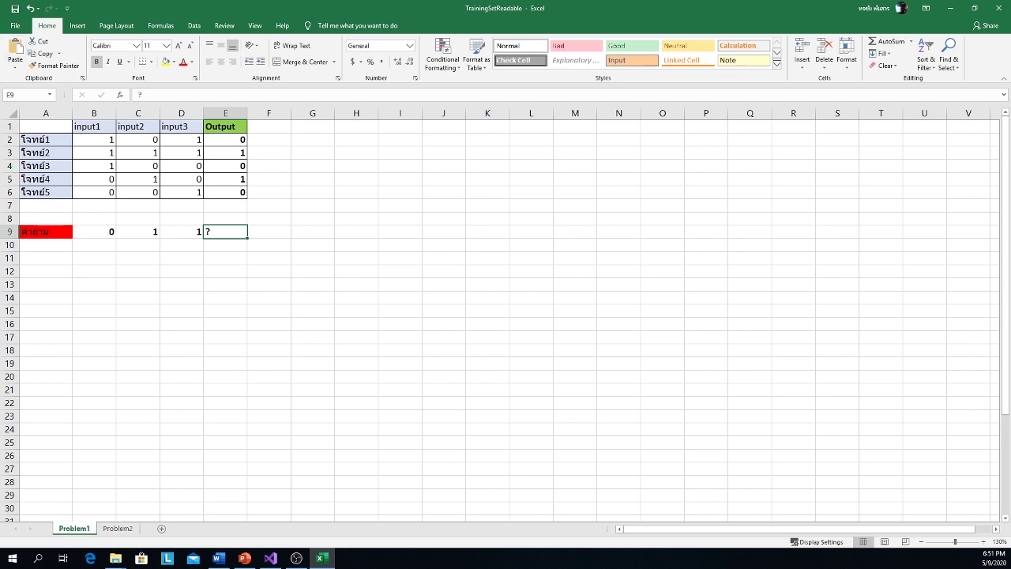
{"action": "left_click", "coordinate": [5, 139]}
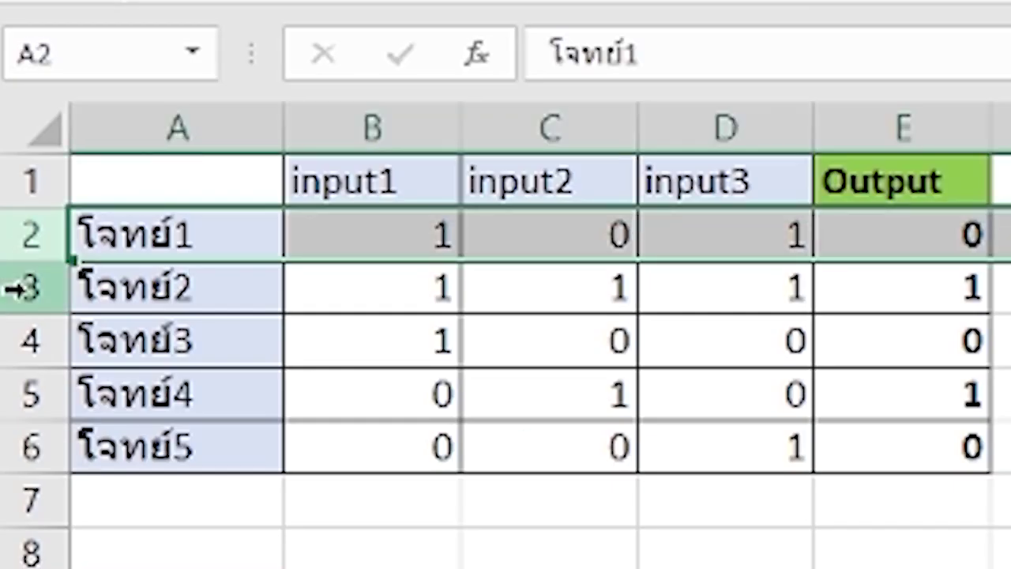
{"action": "left_click", "coordinate": [6, 153]}
{"action": "left_click", "coordinate": [23, 340]}
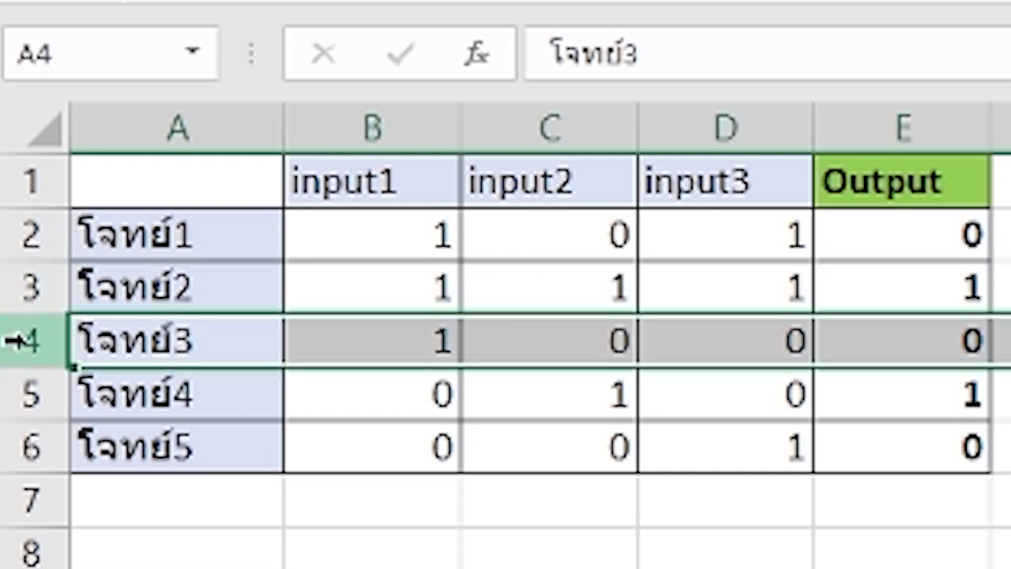
{"action": "left_click", "coordinate": [904, 231]}
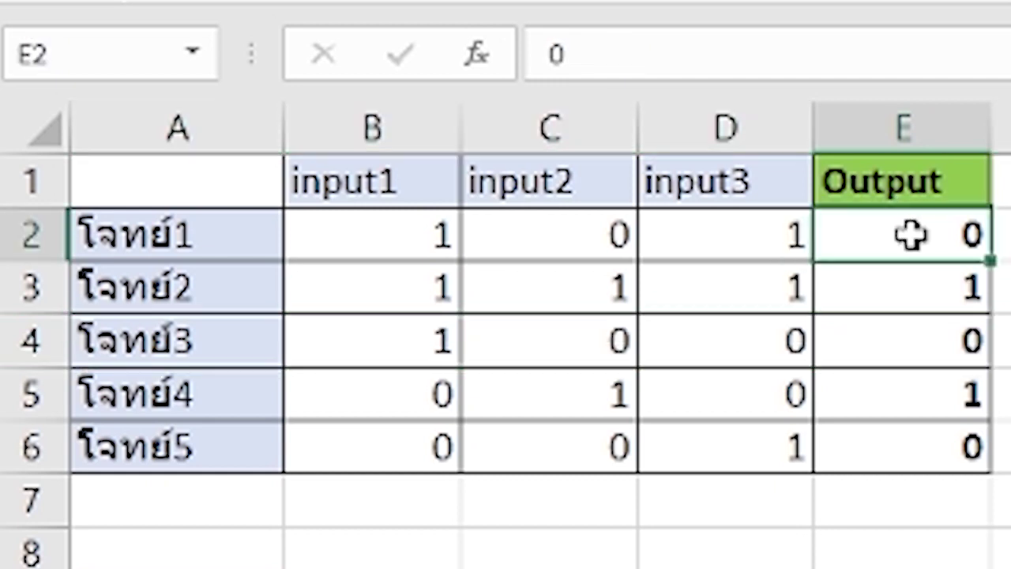
{"action": "left_click", "coordinate": [914, 285]}
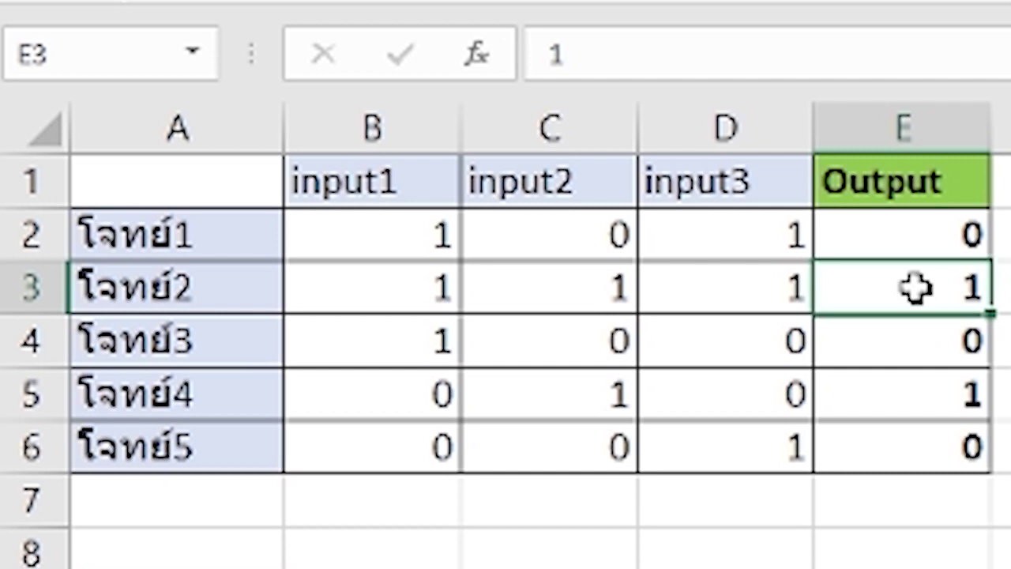
Compare the input2, input3 and input1 columns with the Output column to find which input determines the output
{"action": "left_click_drag", "start_coordinate": [525, 191], "coordinate": [545, 437]}
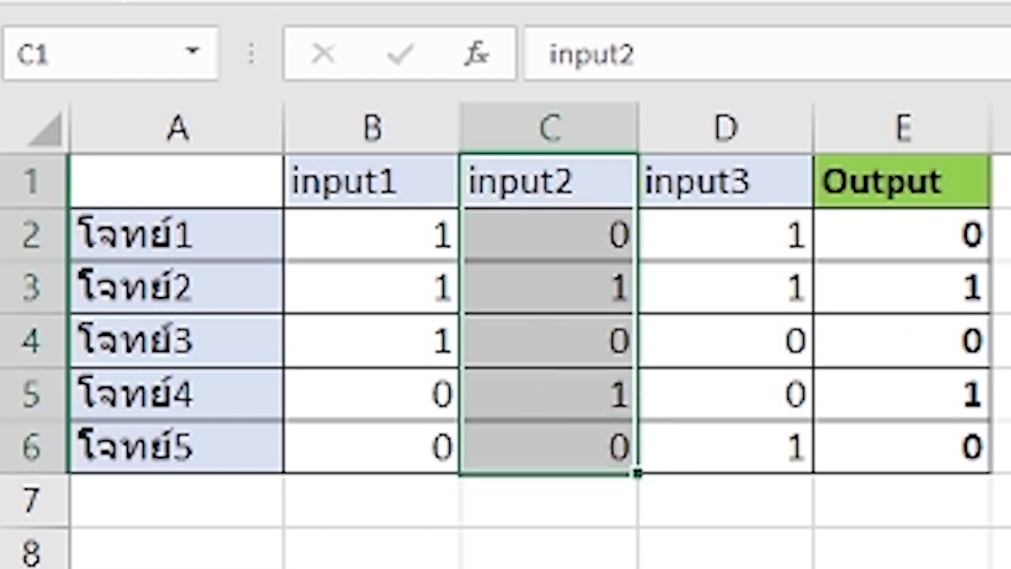
{"action": "left_click", "coordinate": [563, 293]}
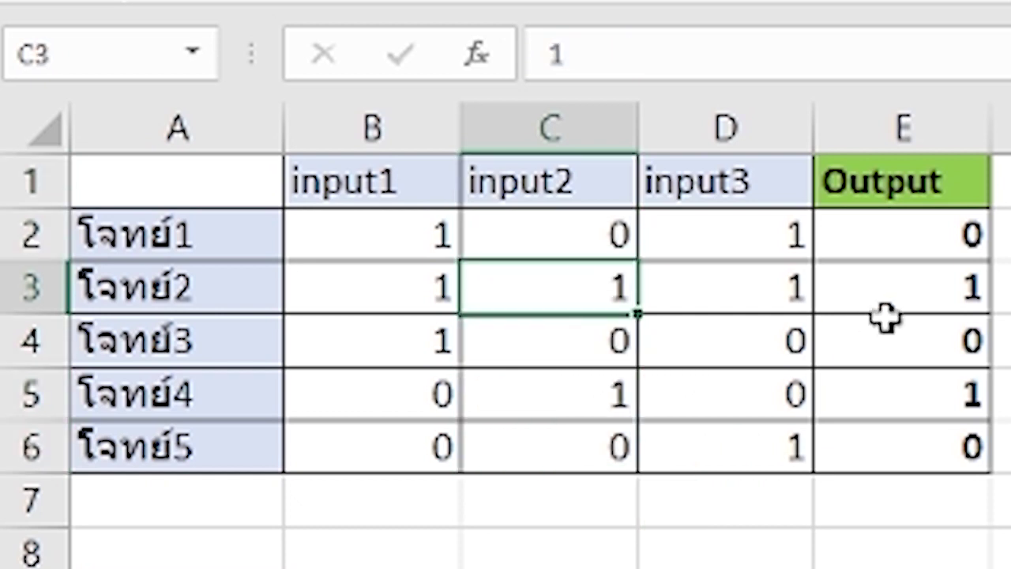
{"action": "left_click", "coordinate": [943, 296]}
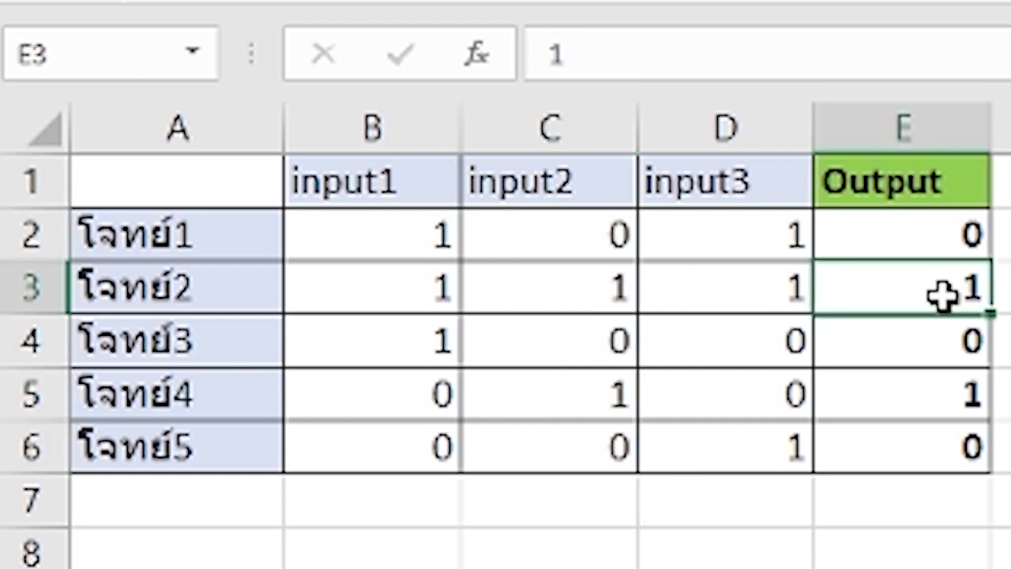
{"action": "left_click", "coordinate": [535, 230]}
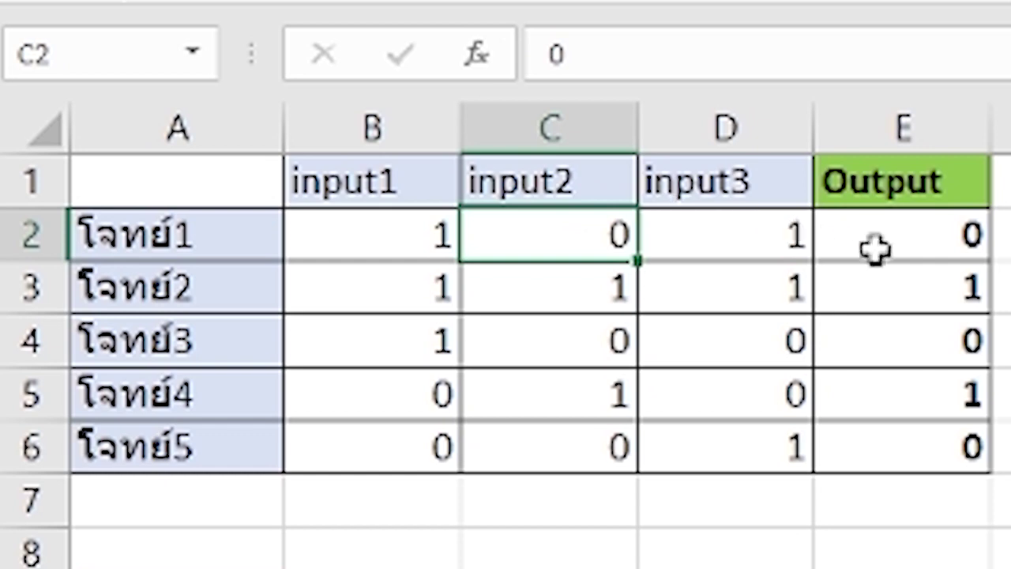
{"action": "left_click", "coordinate": [901, 239]}
{"action": "left_click_drag", "start_coordinate": [725, 182], "coordinate": [726, 447]}
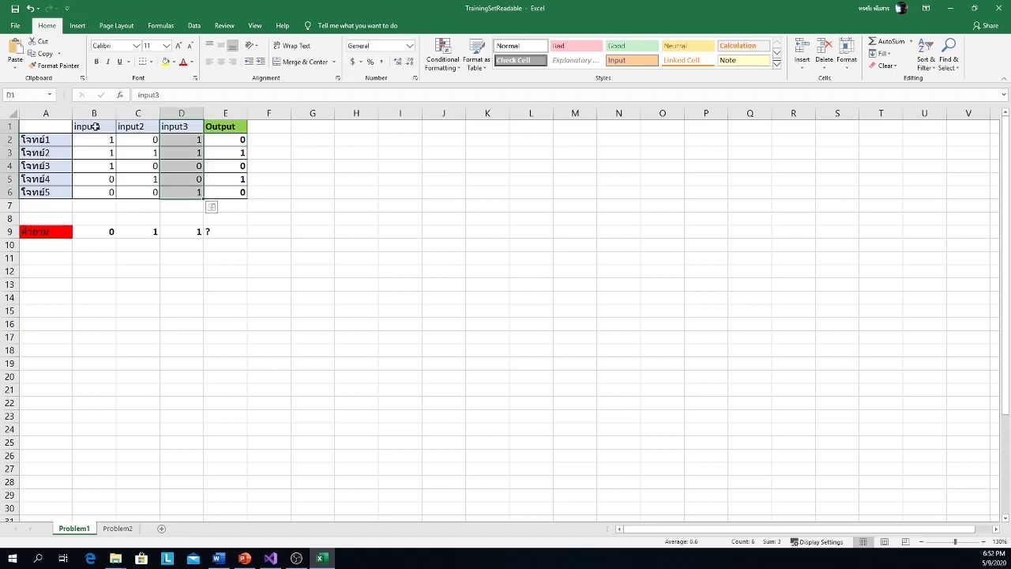
{"action": "left_click_drag", "start_coordinate": [366, 182], "coordinate": [391, 447]}
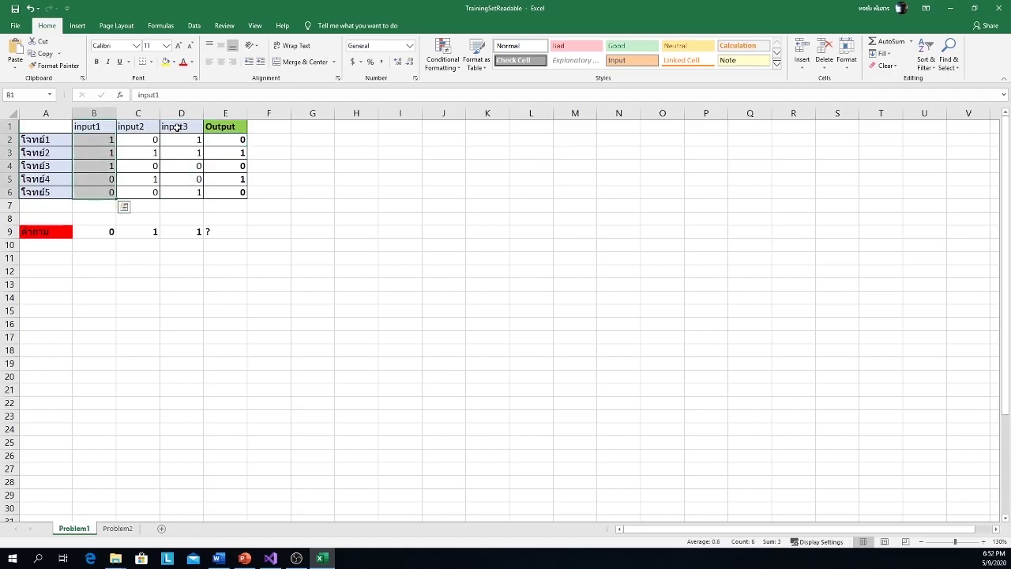
{"action": "left_click_drag", "start_coordinate": [176, 128], "coordinate": [188, 190]}
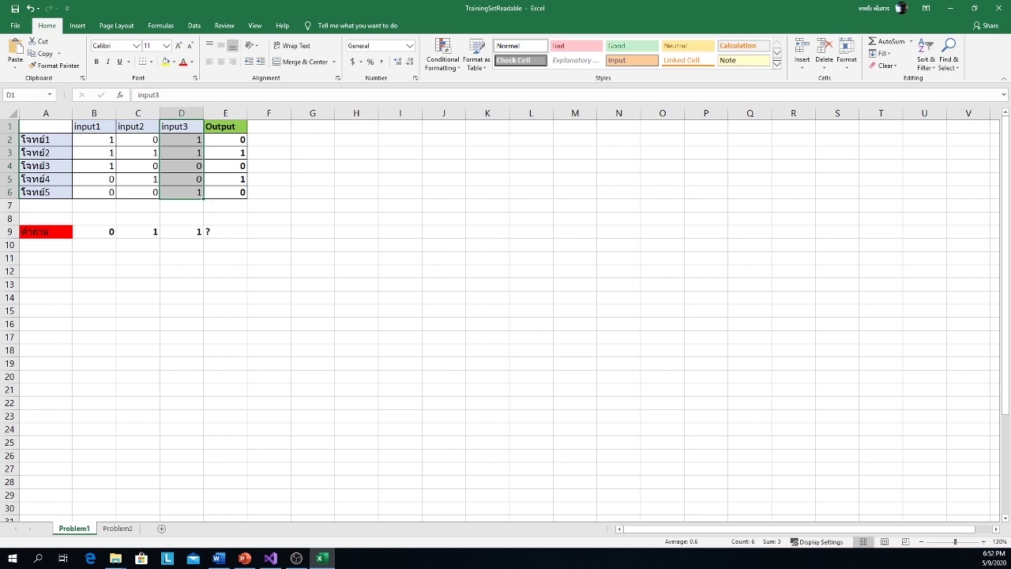
Load the training set file in the Basic Neuron Network window and train the network with 1 iteration
{"action": "left_click_drag", "start_coordinate": [617, 150], "coordinate": [456, 144]}
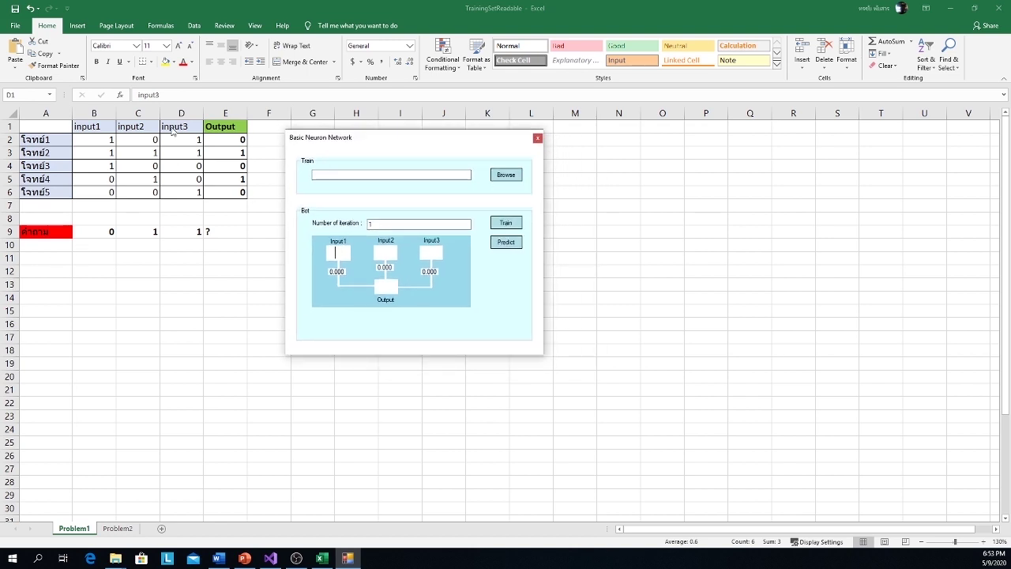
{"action": "left_click", "coordinate": [498, 174]}
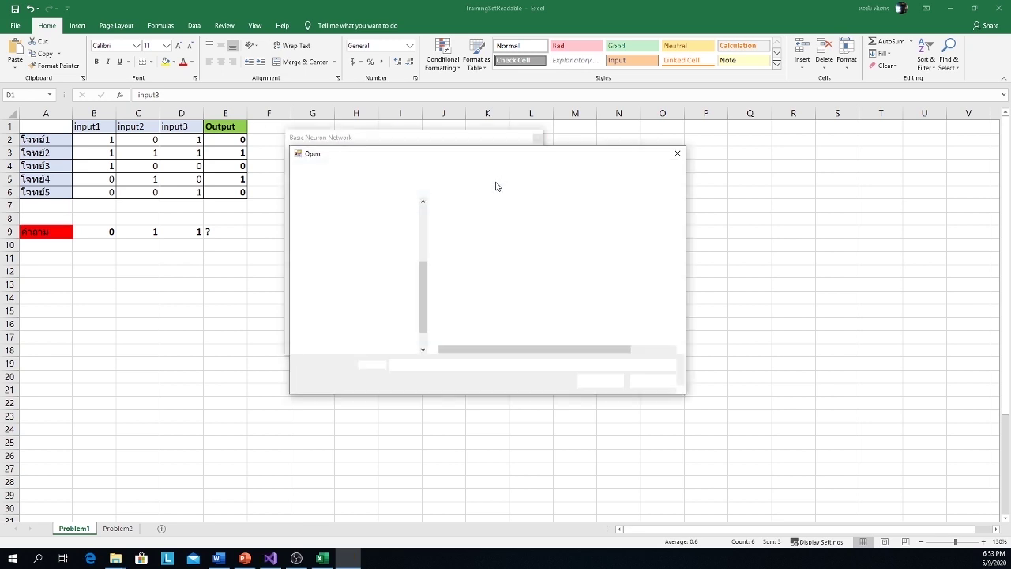
{"action": "double_click", "coordinate": [450, 222]}
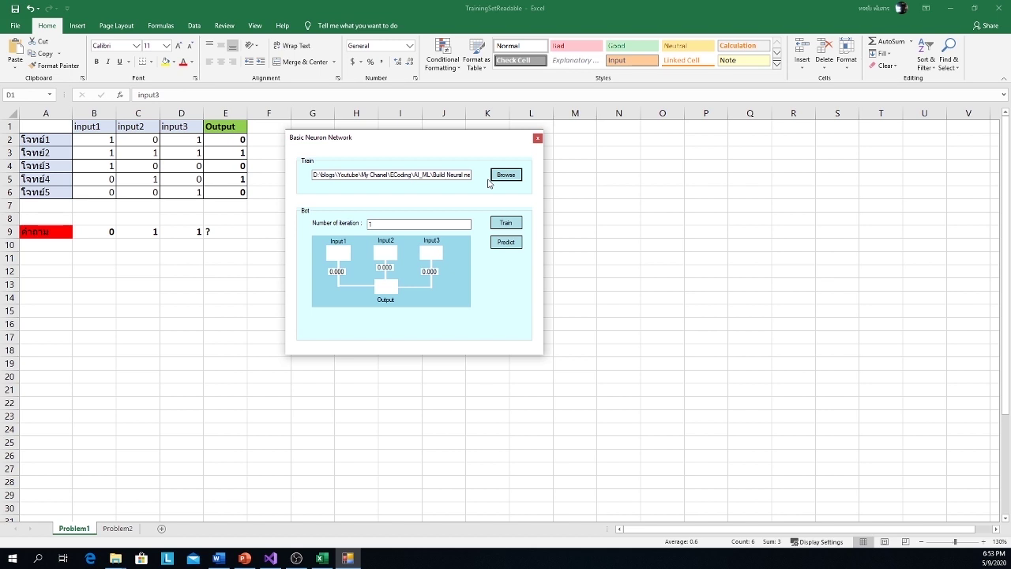
{"action": "left_click", "coordinate": [512, 224]}
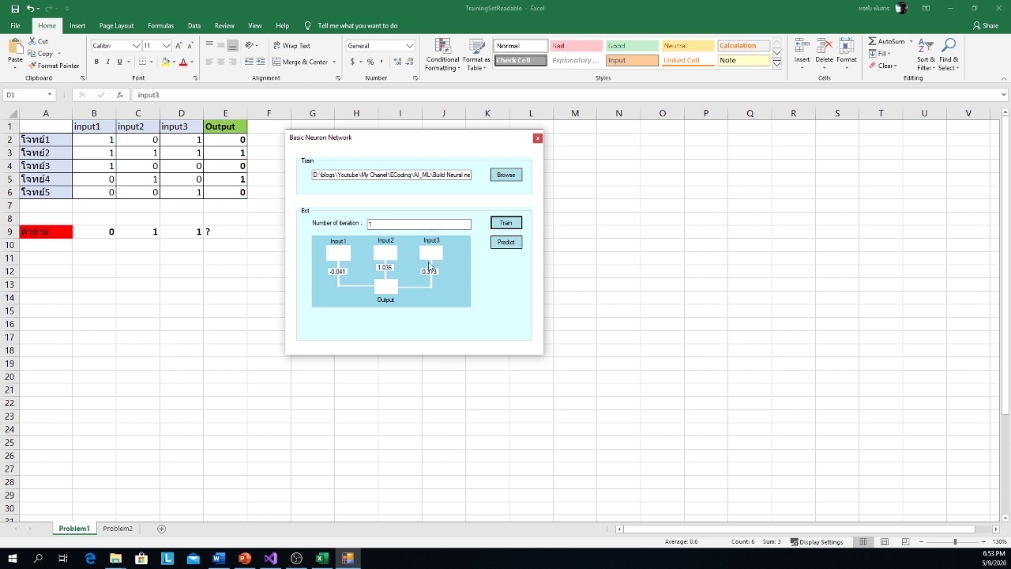
Set Input1 to 1, Input2 to 0 and Input3 to 0, and predict the output
{"action": "left_click", "coordinate": [340, 253]}
{"action": "type", "text": "1"}
{"action": "key", "text": "BackSpace"}
{"action": "type", "text": "1"}
{"action": "key", "text": "Tab"}
{"action": "type", "text": "00"}
{"action": "left_click", "coordinate": [506, 243]}
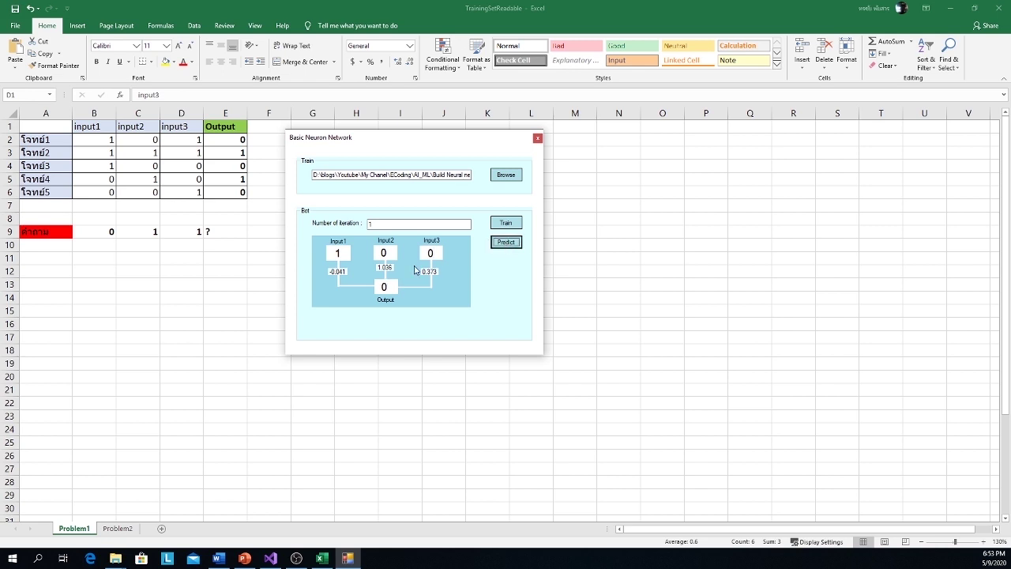
Set Input3 to 1 and predict the output before and after training the network for one more iteration
{"action": "left_click", "coordinate": [437, 252]}
{"action": "key", "text": "BackSpace"}
{"action": "type", "text": "1"}
{"action": "left_click", "coordinate": [496, 241]}
{"action": "left_click", "coordinate": [501, 226]}
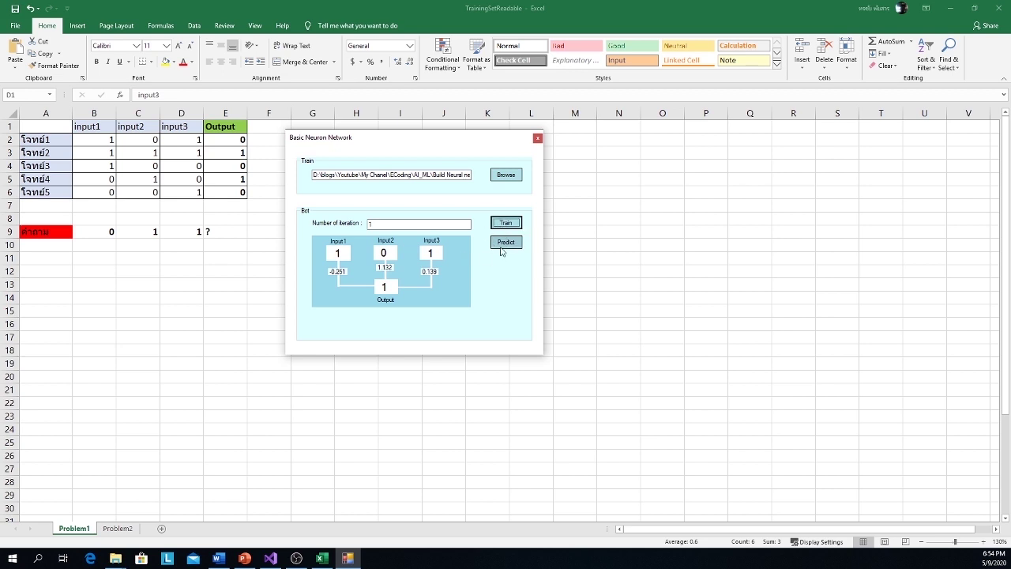
{"action": "left_click", "coordinate": [504, 244]}
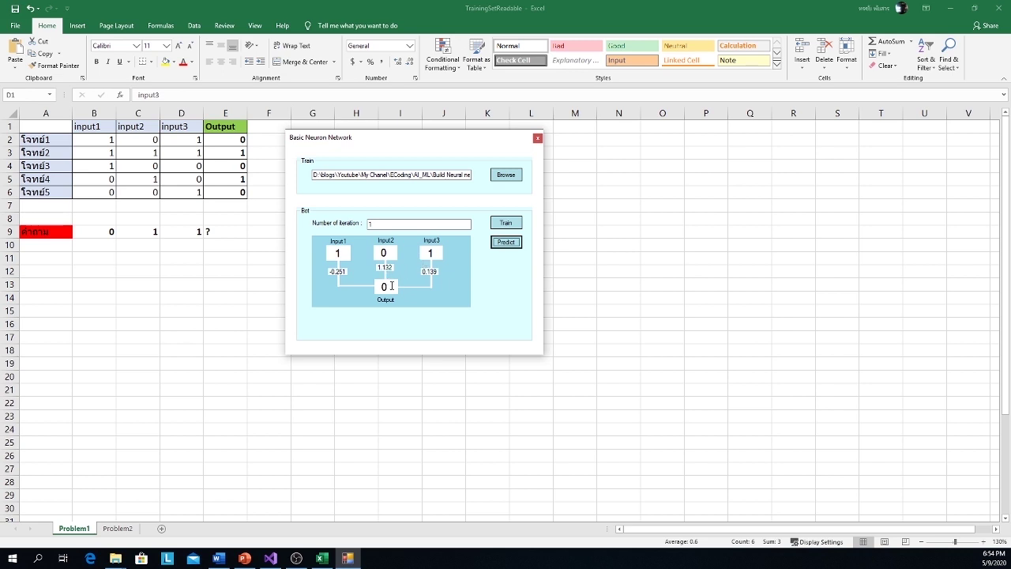
Set Input1 to 0 and Input2 to 1, keeping Input3 at 1, and predict the output
{"action": "left_click", "coordinate": [435, 251]}
{"action": "left_click", "coordinate": [343, 251]}
{"action": "key", "text": "BackSpace"}
{"action": "type", "text": "0"}
{"action": "left_click", "coordinate": [391, 253]}
{"action": "key", "text": "BackSpace"}
{"action": "type", "text": "1"}
{"action": "left_click", "coordinate": [508, 242]}
Set Input2 and Input3 to 0 and predict the output for three zero inputs
{"action": "left_click", "coordinate": [387, 256]}
{"action": "key", "text": "BackSpace"}
{"action": "type", "text": "0"}
{"action": "left_click", "coordinate": [437, 253]}
{"action": "key", "text": "BackSpace"}
{"action": "type", "text": "0"}
{"action": "left_click", "coordinate": [506, 242]}
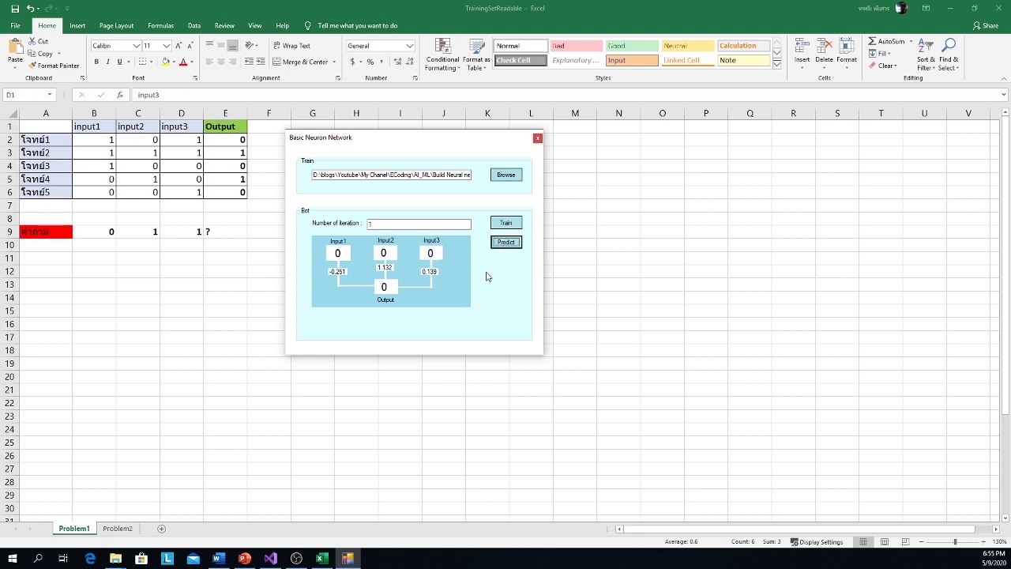